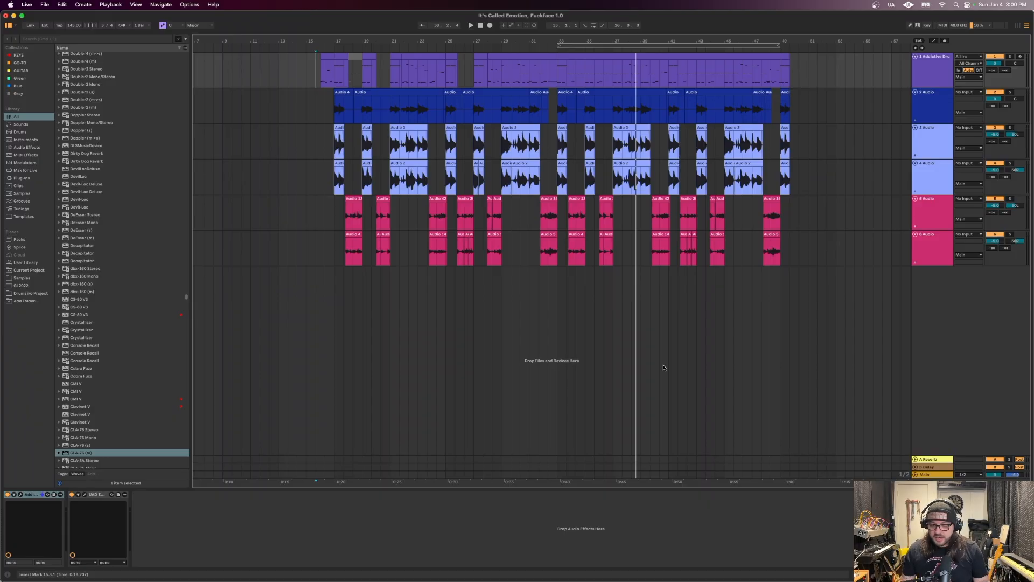
Step: Set the first clip on track 3 Audio to fade in up to bar 17 and fine-tune its fade-out
key(space)
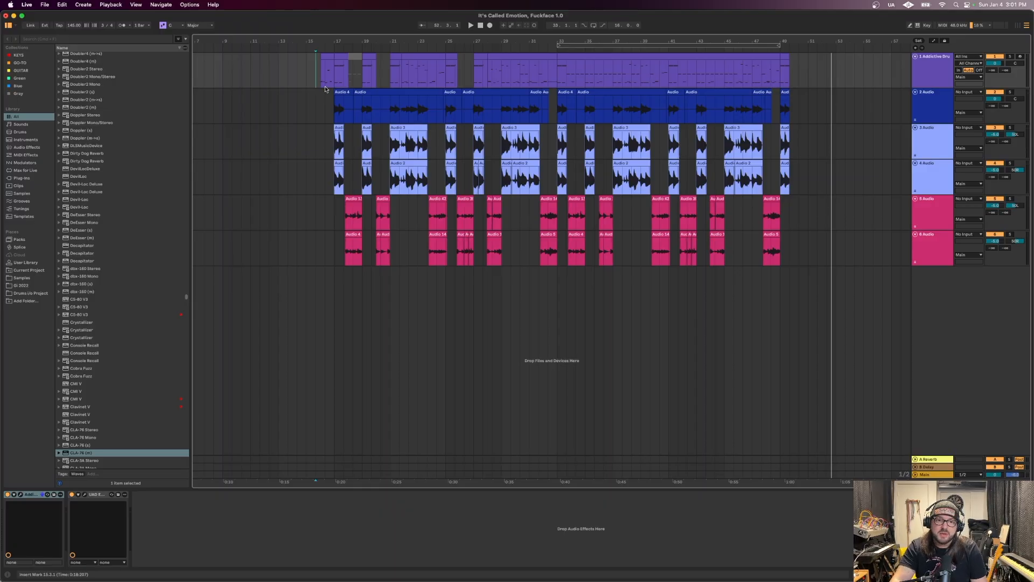
drag(329, 45, 330, 75)
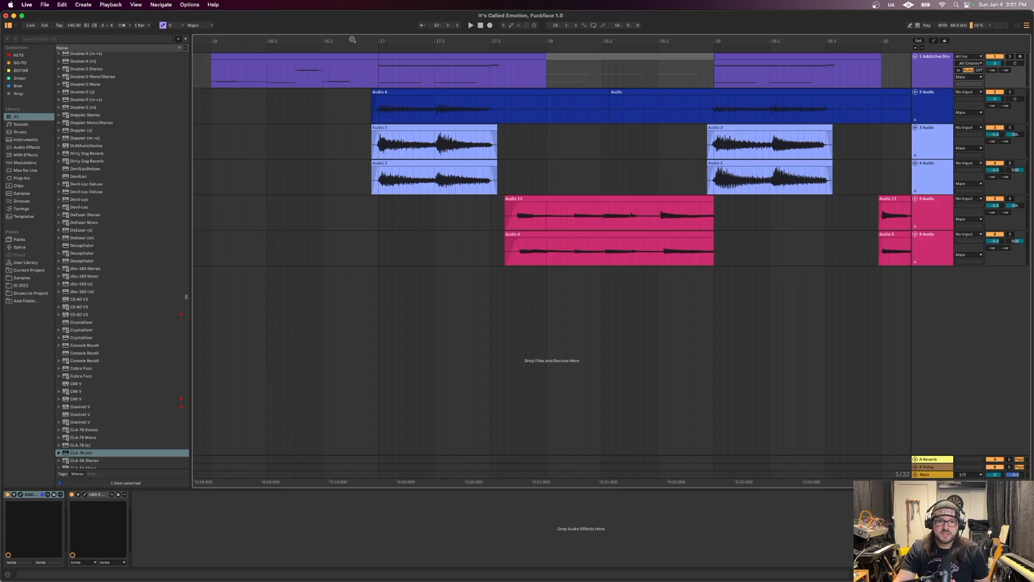
drag(379, 37, 374, 135)
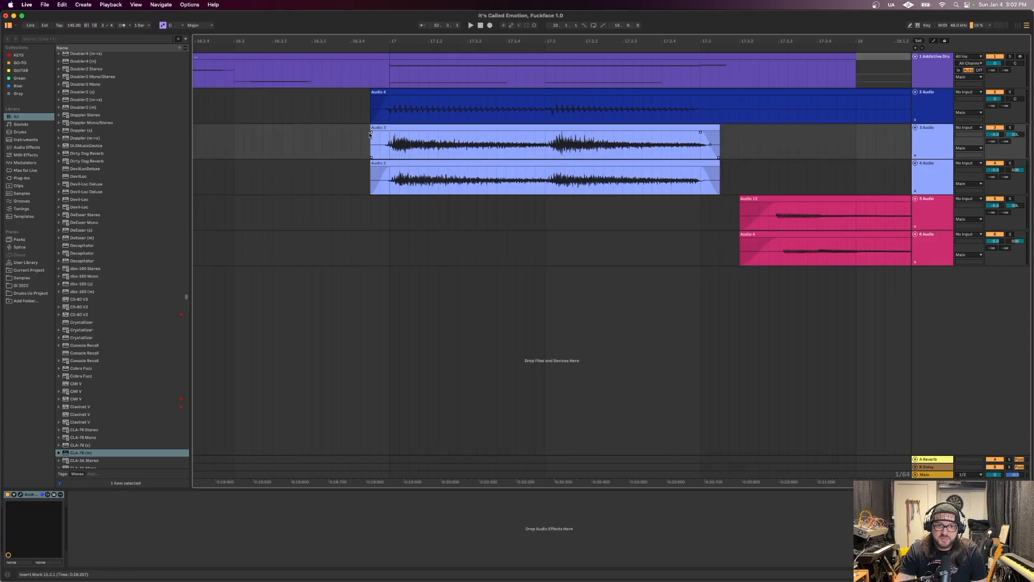
drag(372, 134, 392, 138)
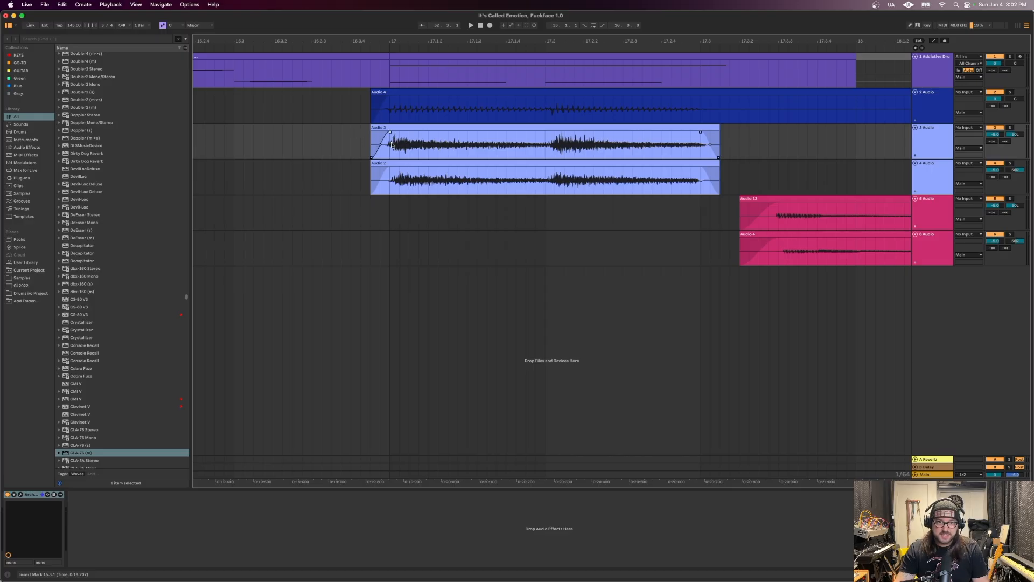
drag(700, 132, 702, 131)
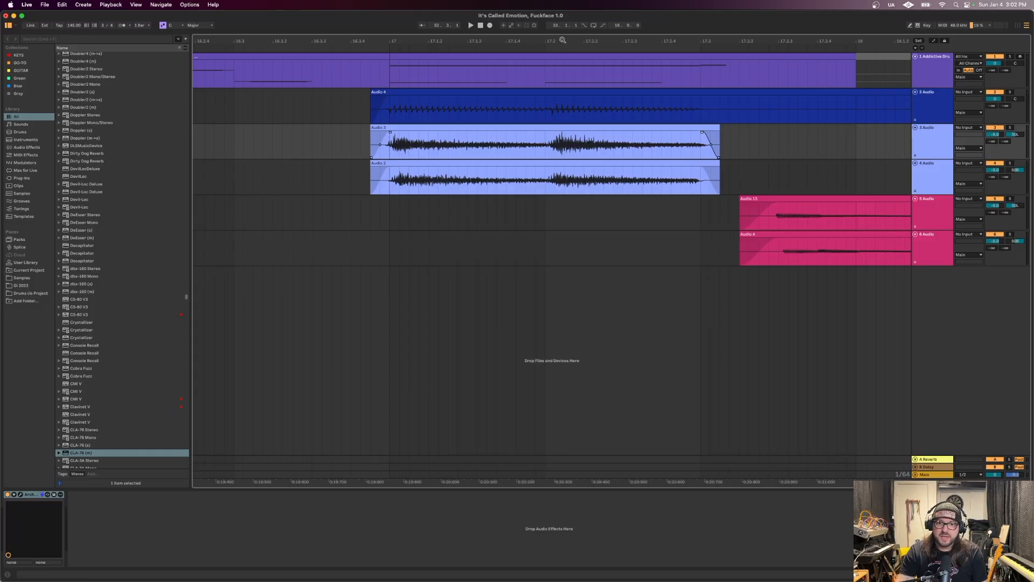
Step: Try widening the crossfade between the first two clips on track 2 Audio, and shrink it back to the clip boundary
drag(305, 59, 303, 47)
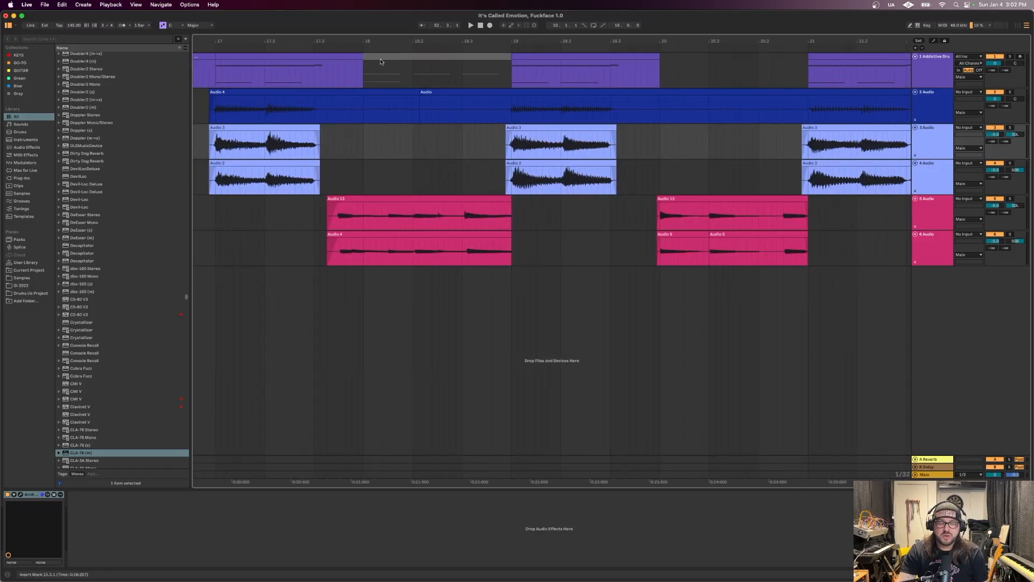
drag(412, 43, 478, 121)
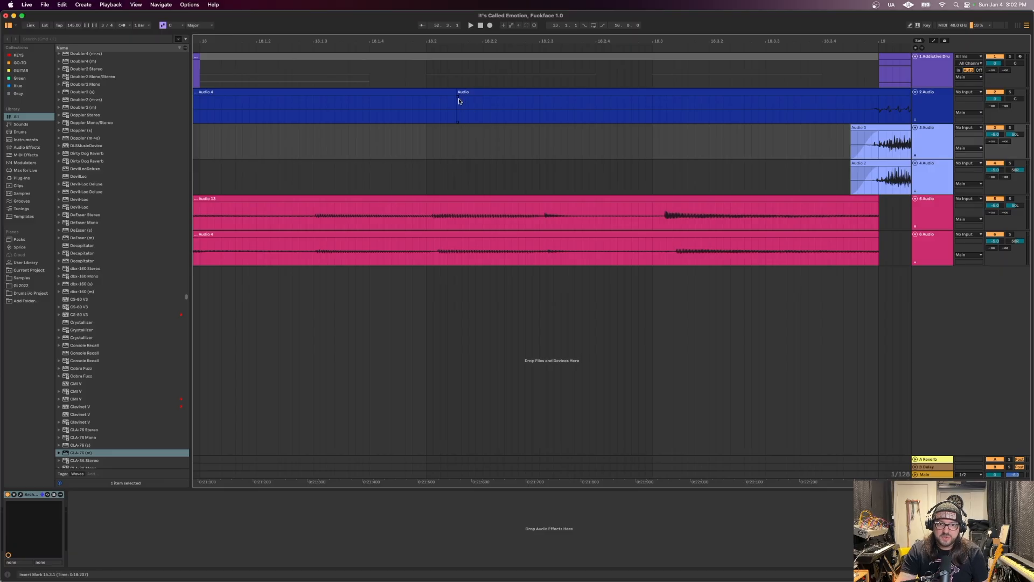
mouse_move(456, 102)
mouse_down()
mouse_move(431, 112)
mouse_move(458, 97)
mouse_up()
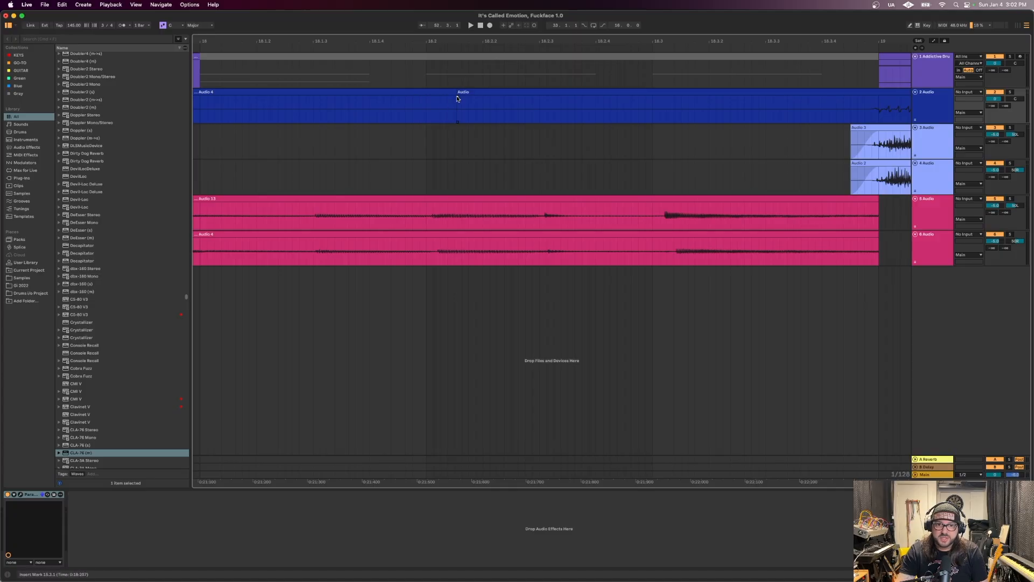
drag(457, 96, 428, 99)
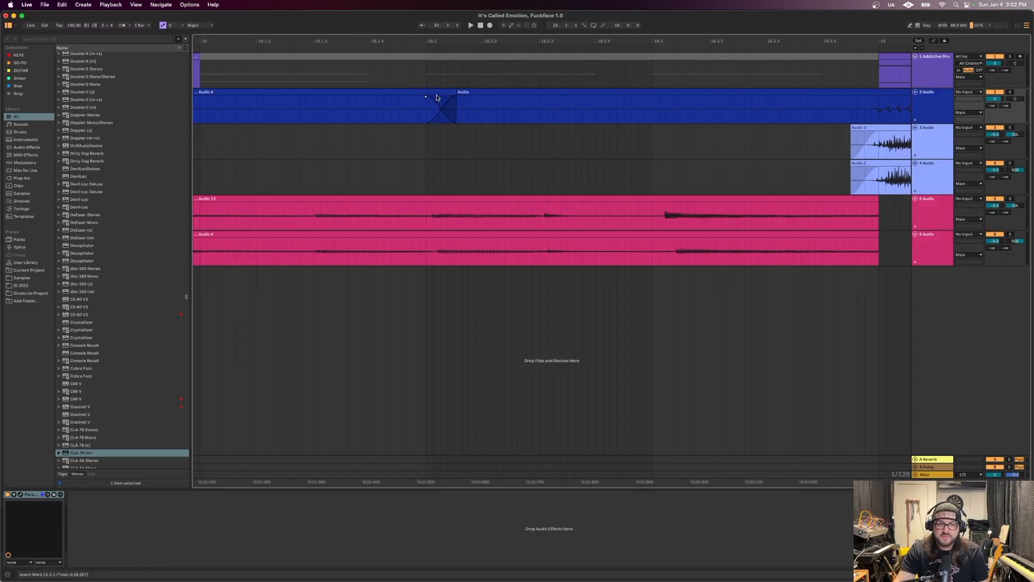
drag(426, 97, 458, 100)
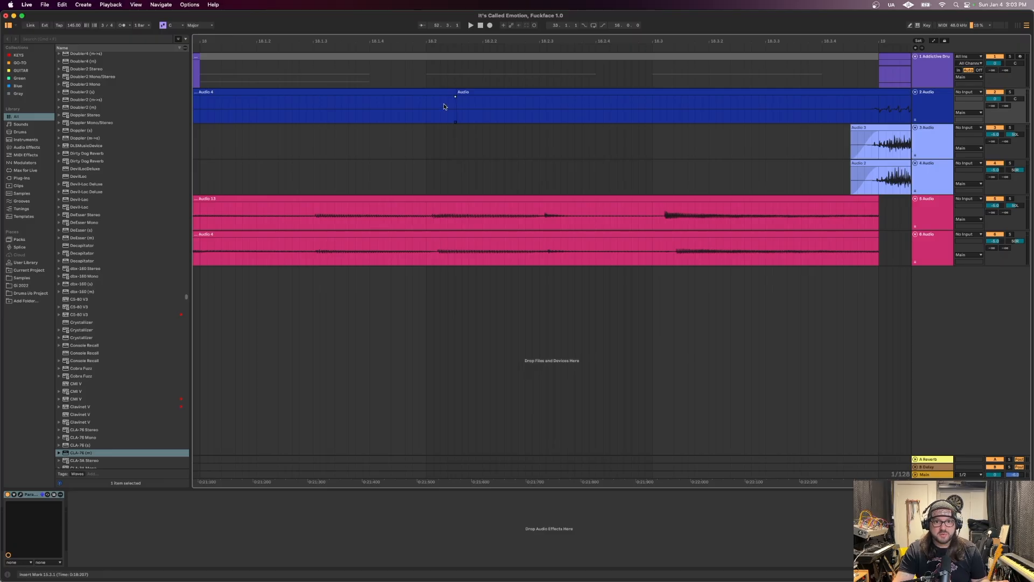
Step: Create a crossfade over a short time selection starting at 18.2.1, spanning the join between the first two clips on track 2 Audio
drag(427, 113, 489, 116)
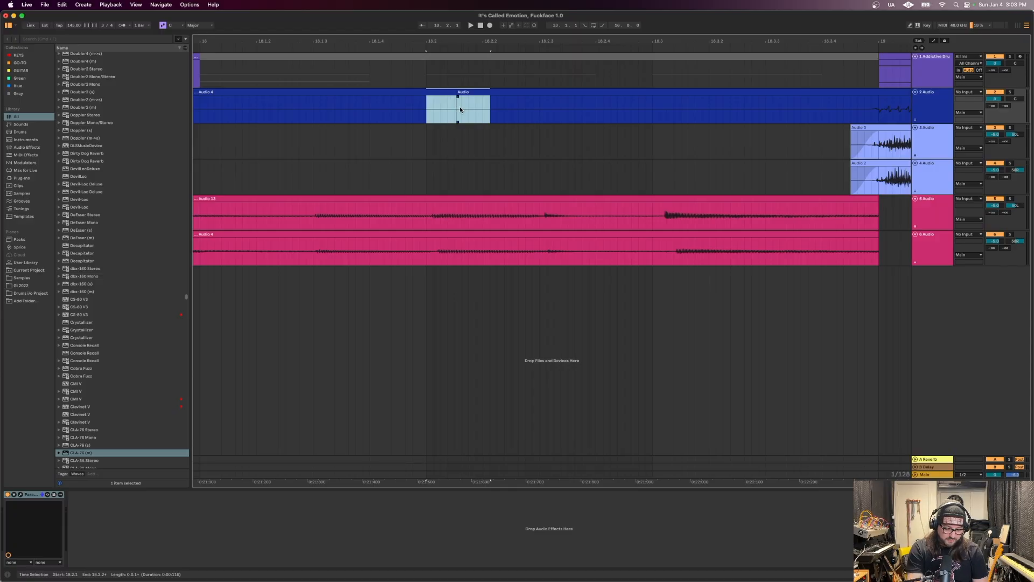
key(super+alt+f)
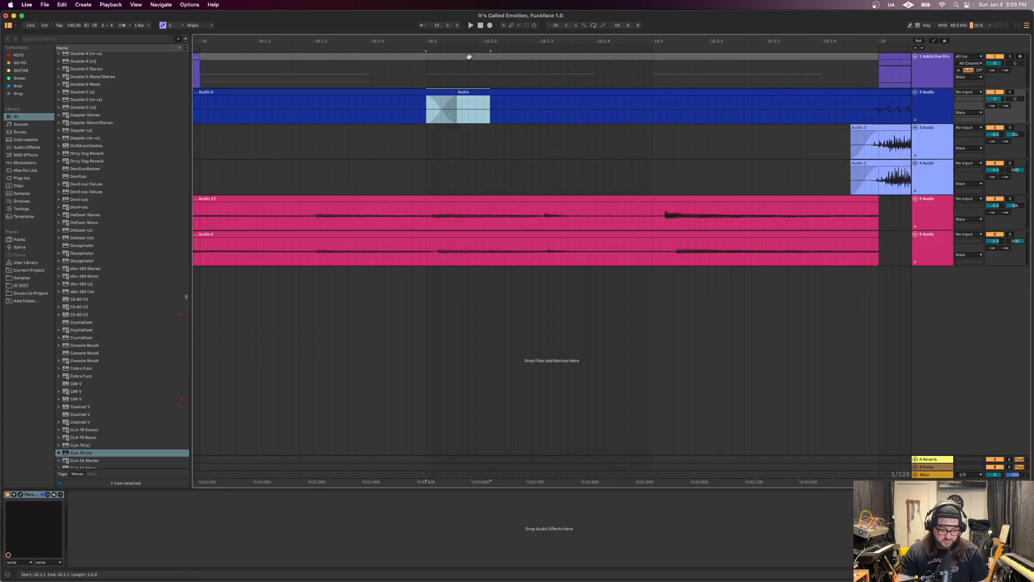
Step: Examine the clip joins on track 2 Audio across the whole arrangement
key(minus)
key(minus)
key(minus)
key(minus)
key(minus)
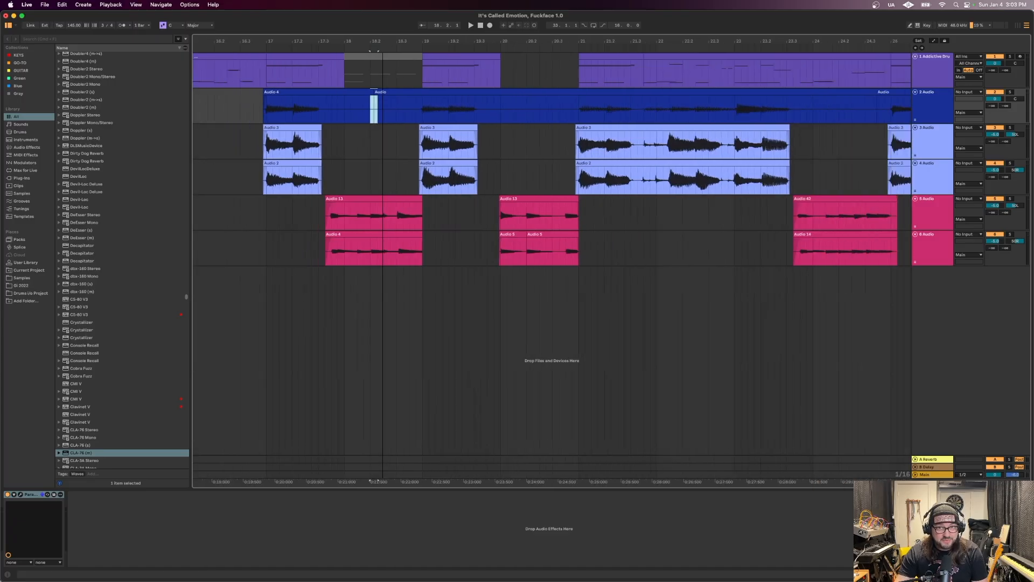
key(minus)
key(minus)
key(minus)
key(minus)
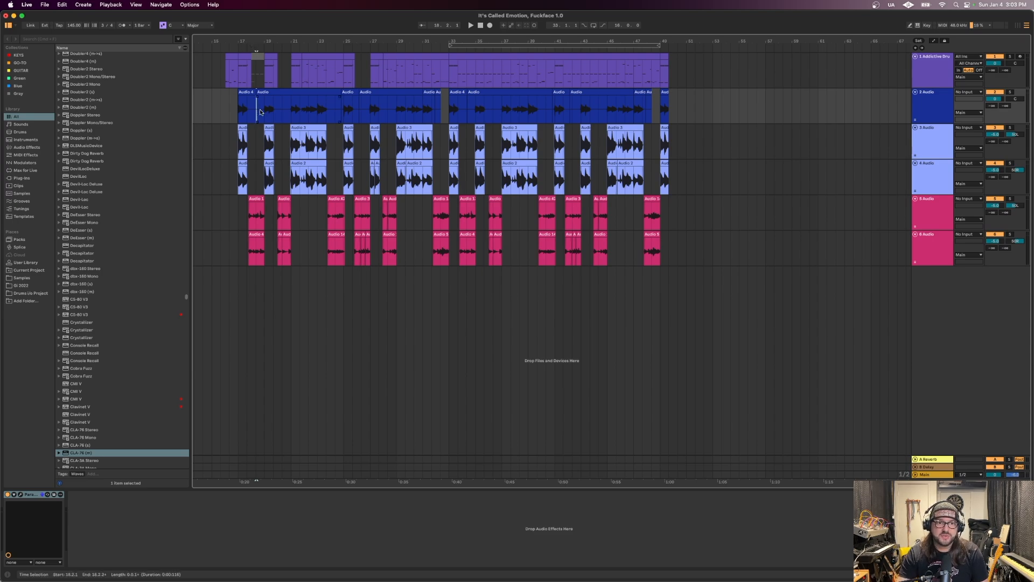
drag(257, 39, 259, 42)
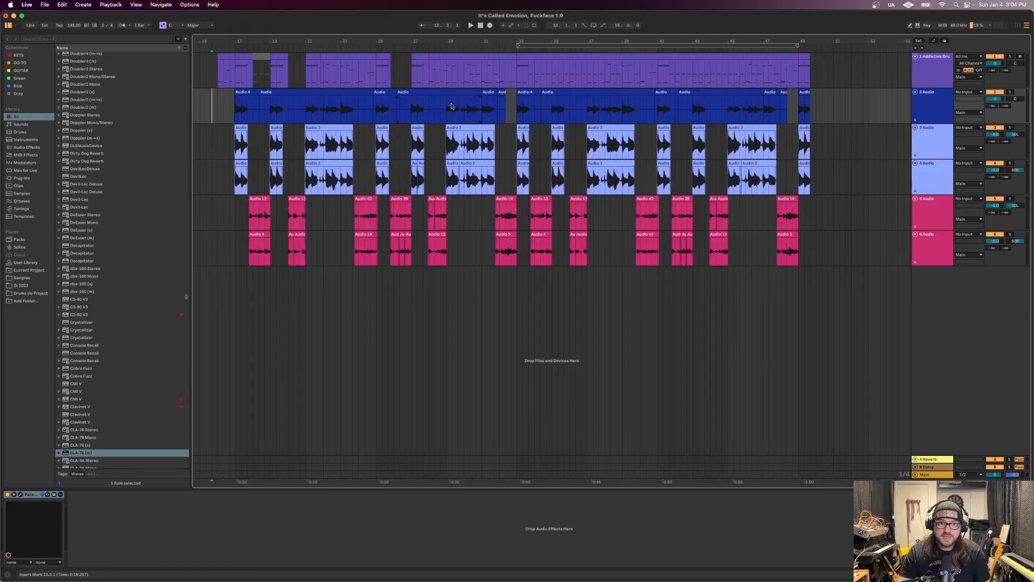
drag(272, 41, 272, 102)
drag(444, 41, 446, 41)
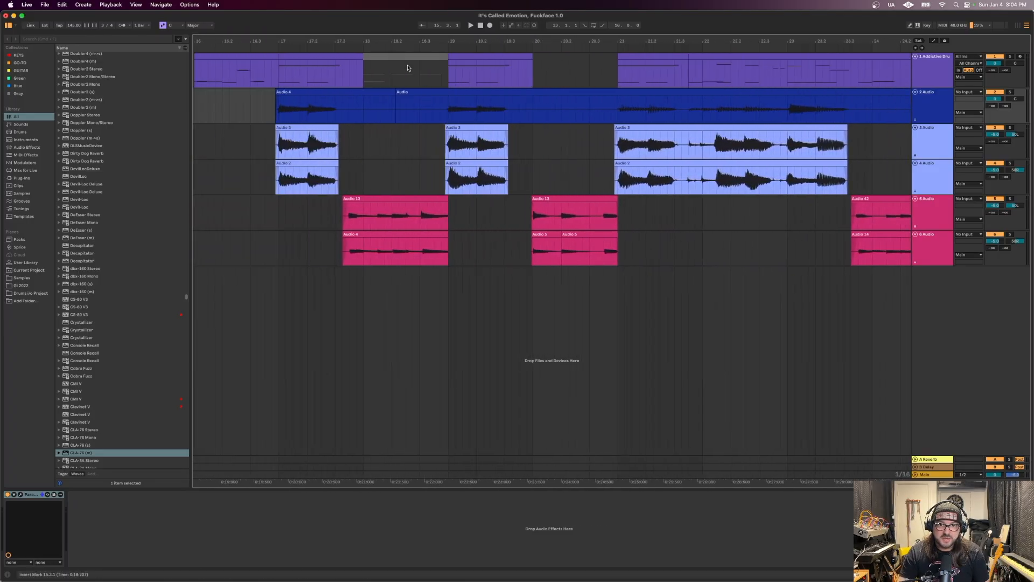
key(minus)
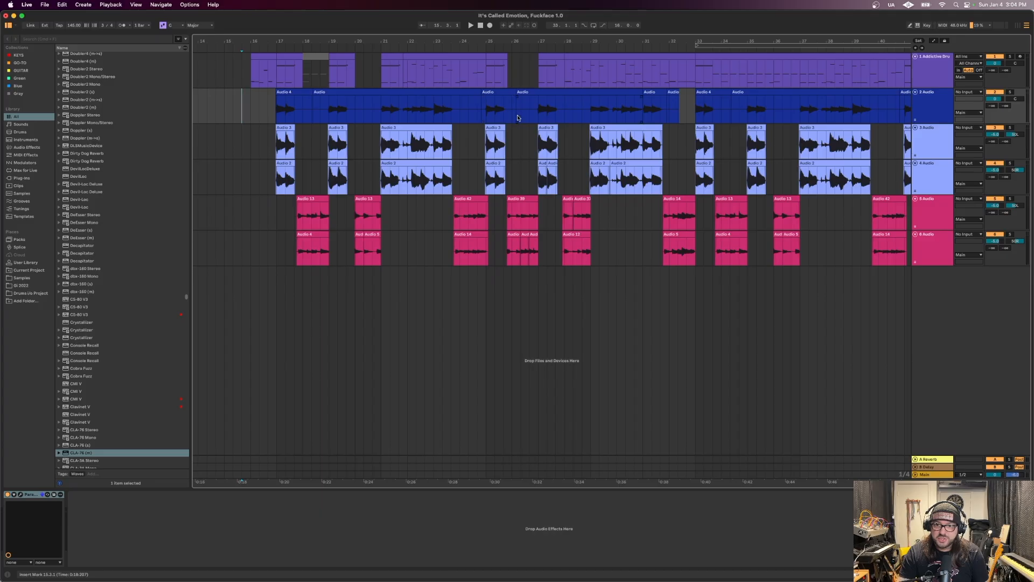
drag(846, 39, 649, 42)
drag(771, 38, 290, 104)
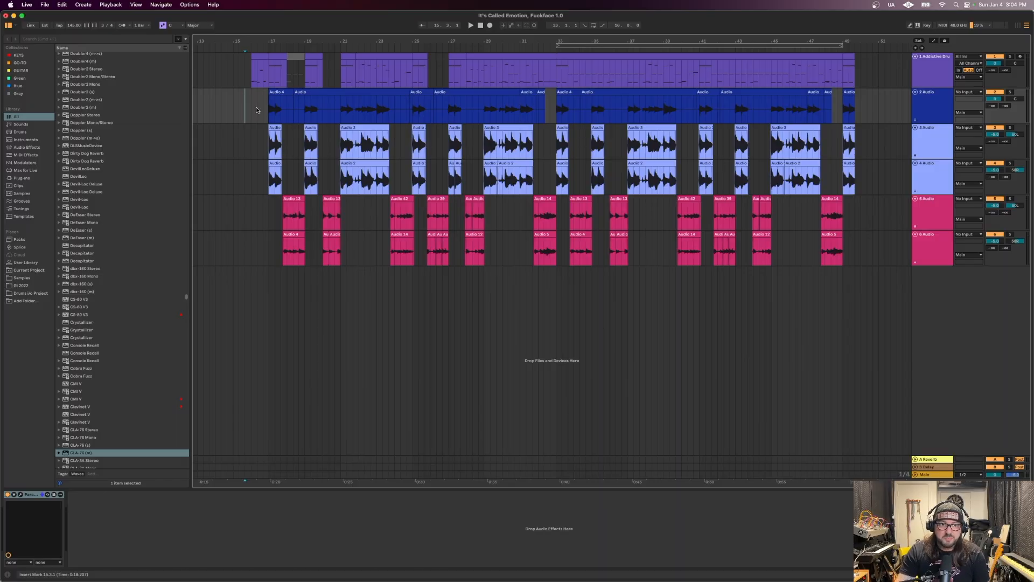
Step: Select the full run of clips on track 2 Audio and inspect the crossfades at their joins
drag(247, 104, 894, 96)
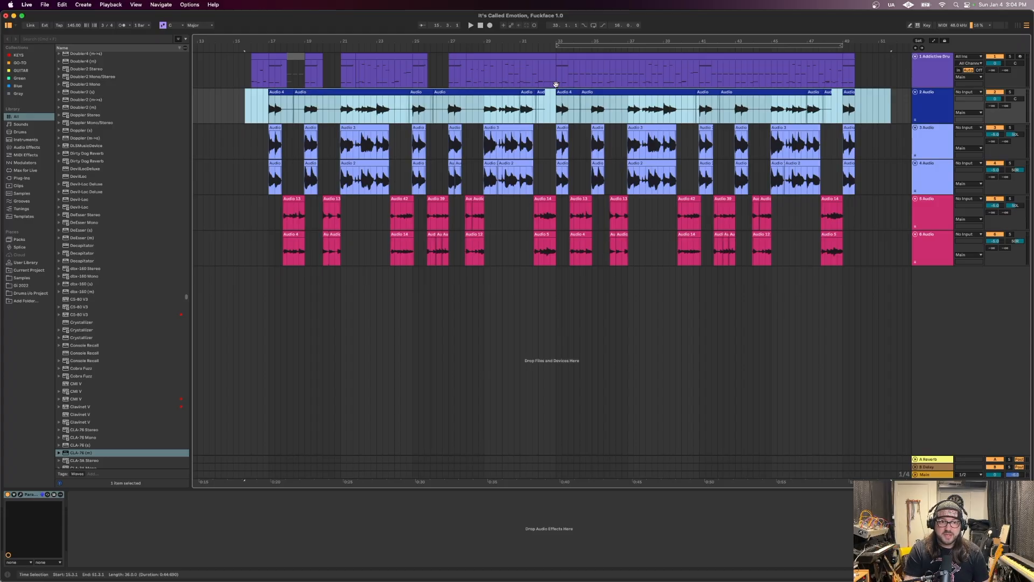
drag(286, 41, 339, 91)
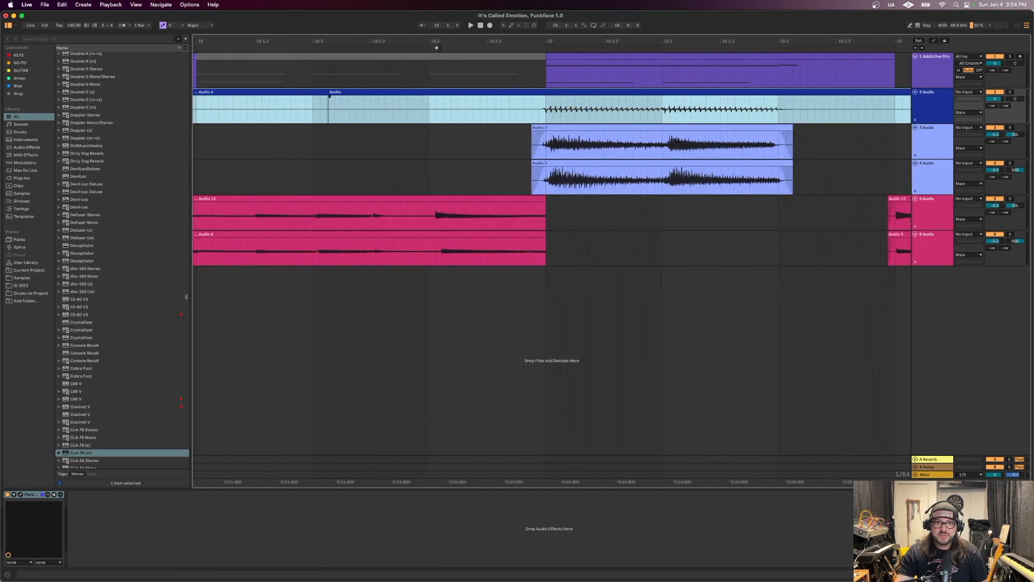
scroll(339, 90, down, 5)
click(512, 93)
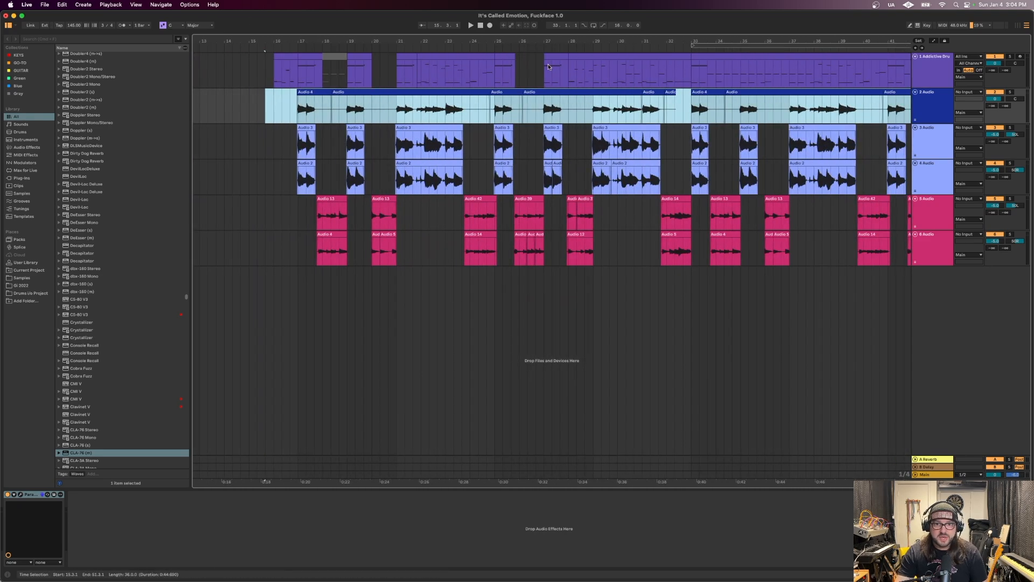
key(z)
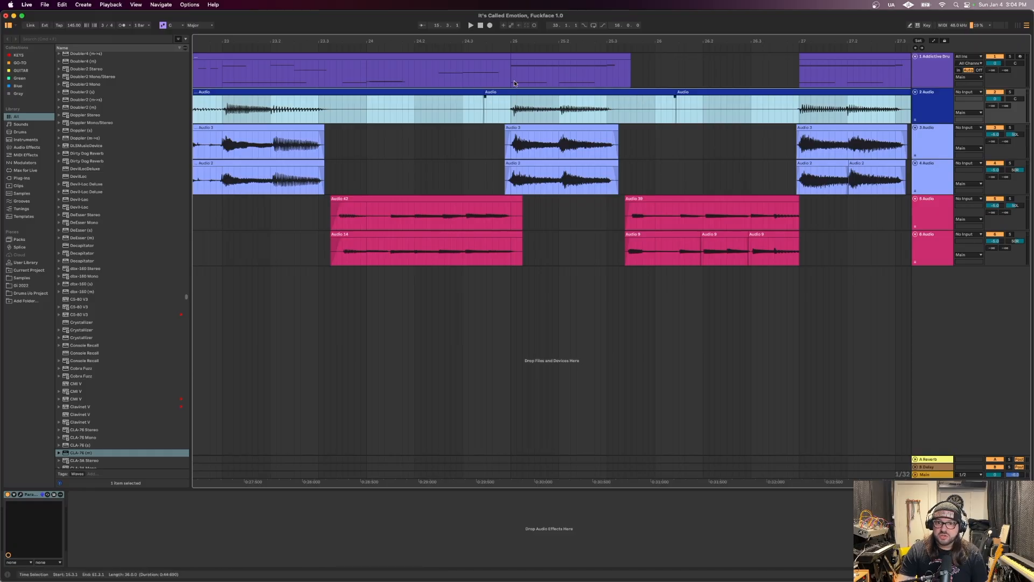
drag(539, 38, 539, 21)
drag(455, 45, 455, 41)
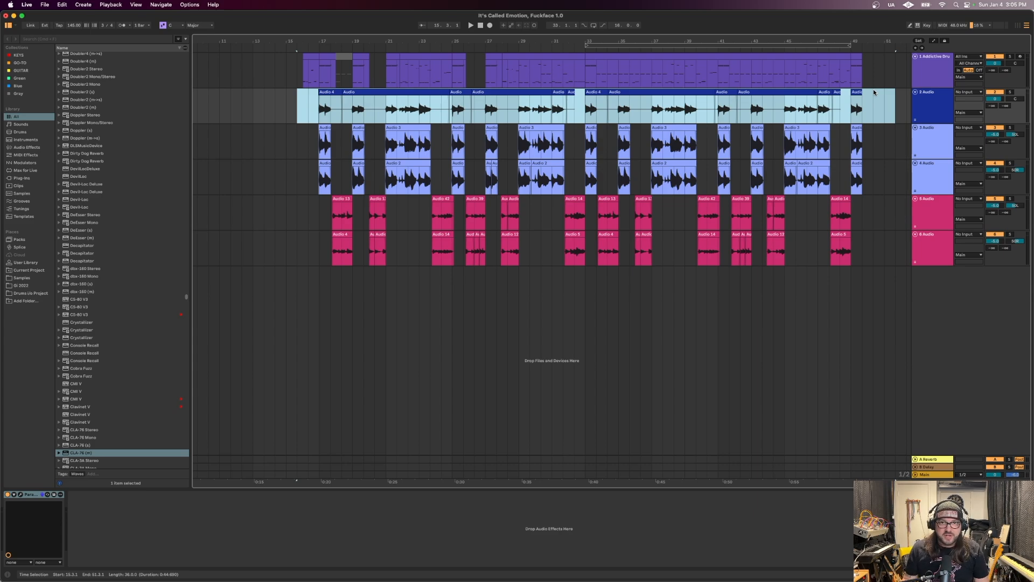
Step: Select the full time range of clips across all six tracks, and clear the selection
click(287, 68)
drag(287, 68, 891, 323)
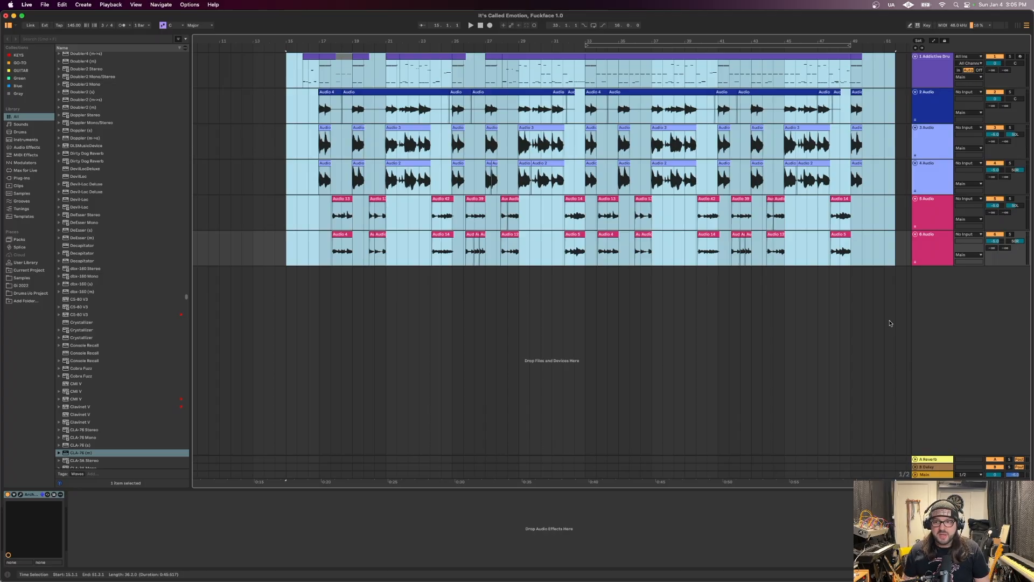
click(276, 110)
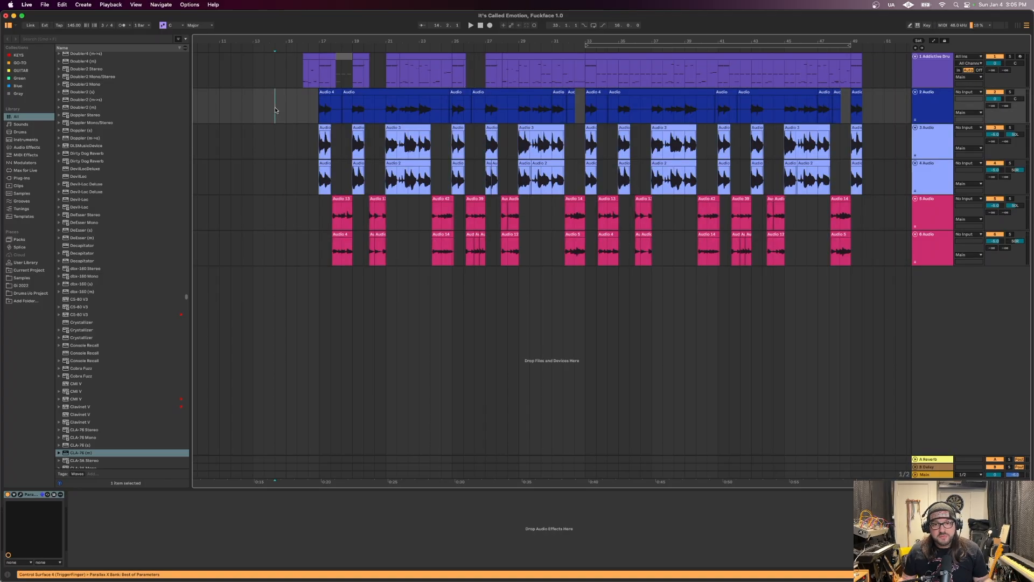